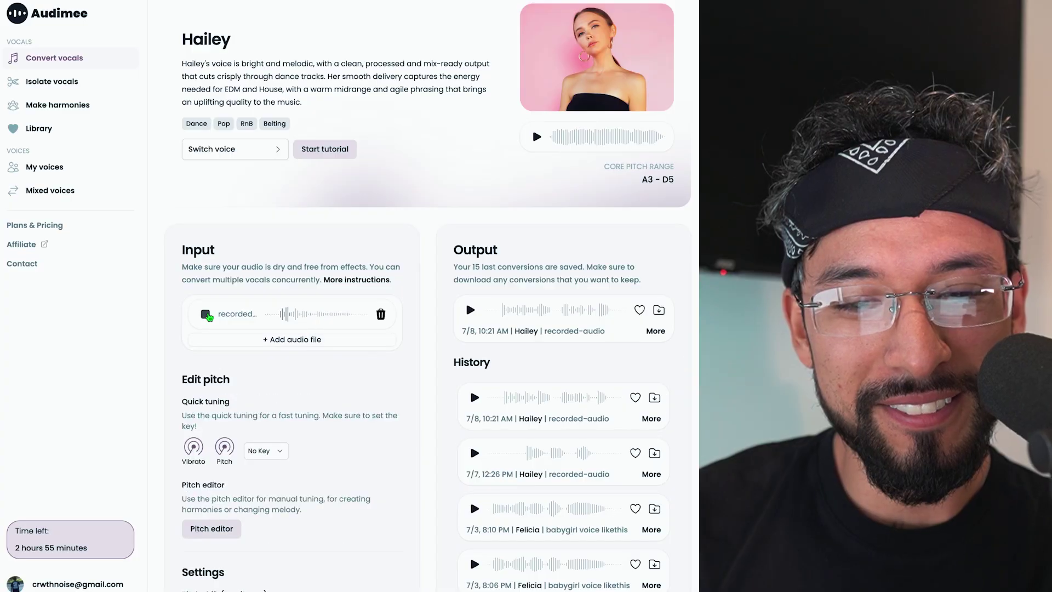
# - Convert the recorded audio with the Hailey voice and browse the royalty-free voices
pyautogui.scroll(-8, 395, 430)
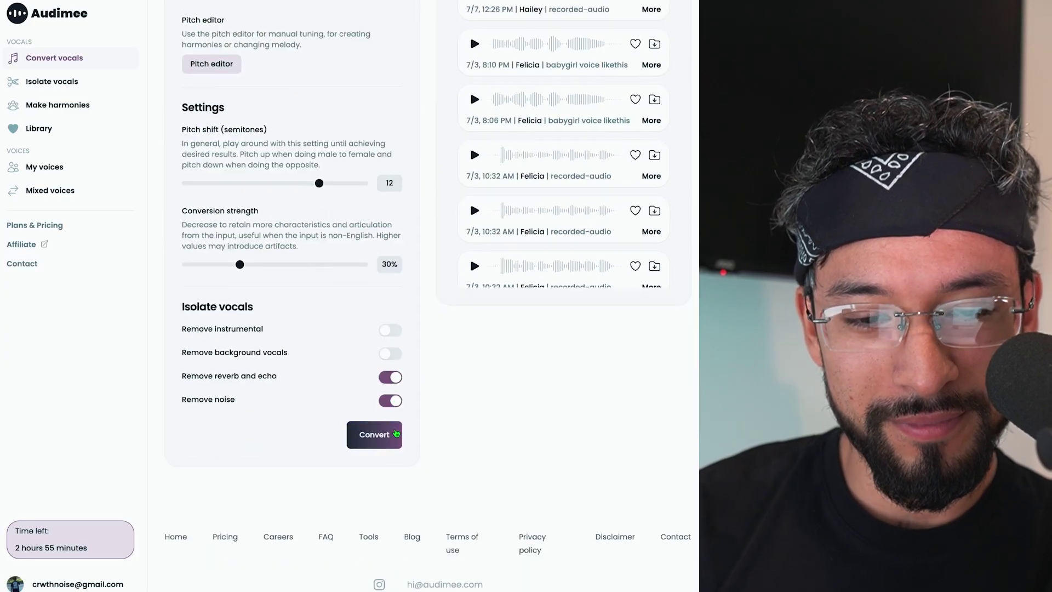
pyautogui.click(395, 430)
pyautogui.click(472, 248)
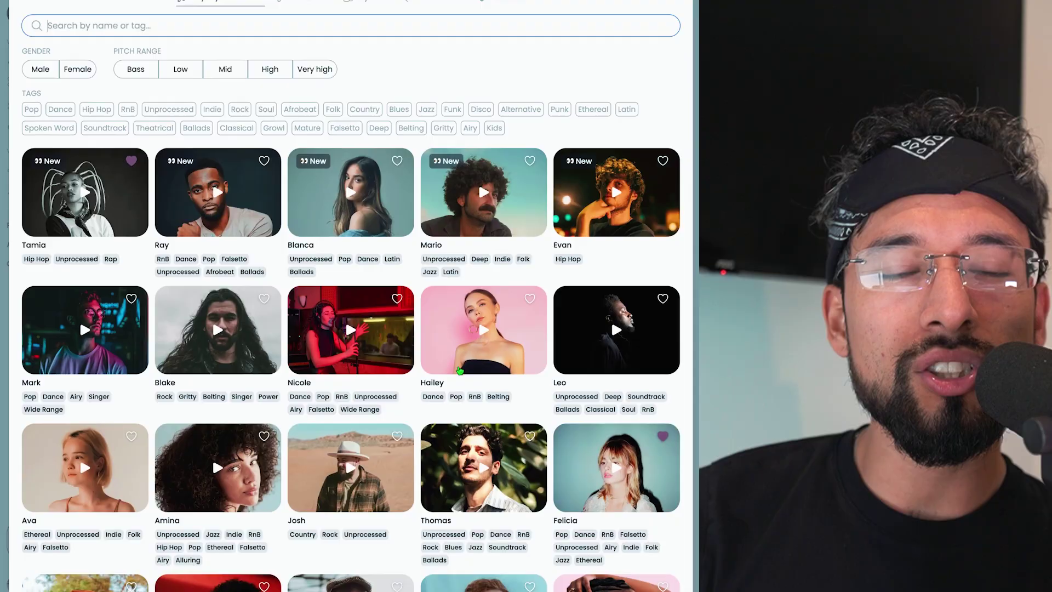
pyautogui.scroll(-5, 345, 296)
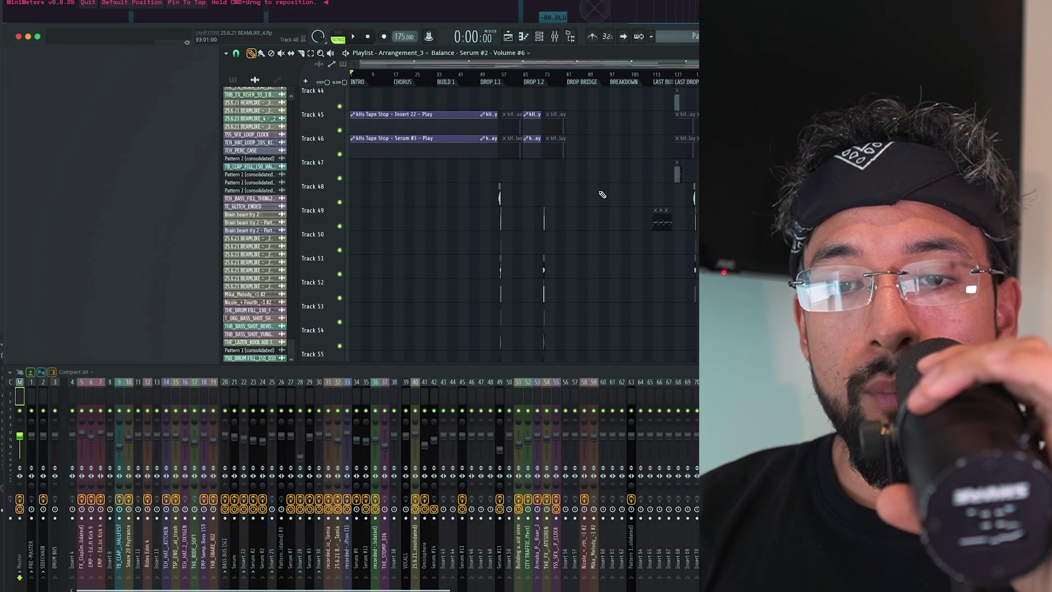
# - In FL Studio, play the Drop 1.1 section and examine the recorded-audio_Tamia vocal clips and their automation tracks
pyautogui.scroll(-5, 602, 195)
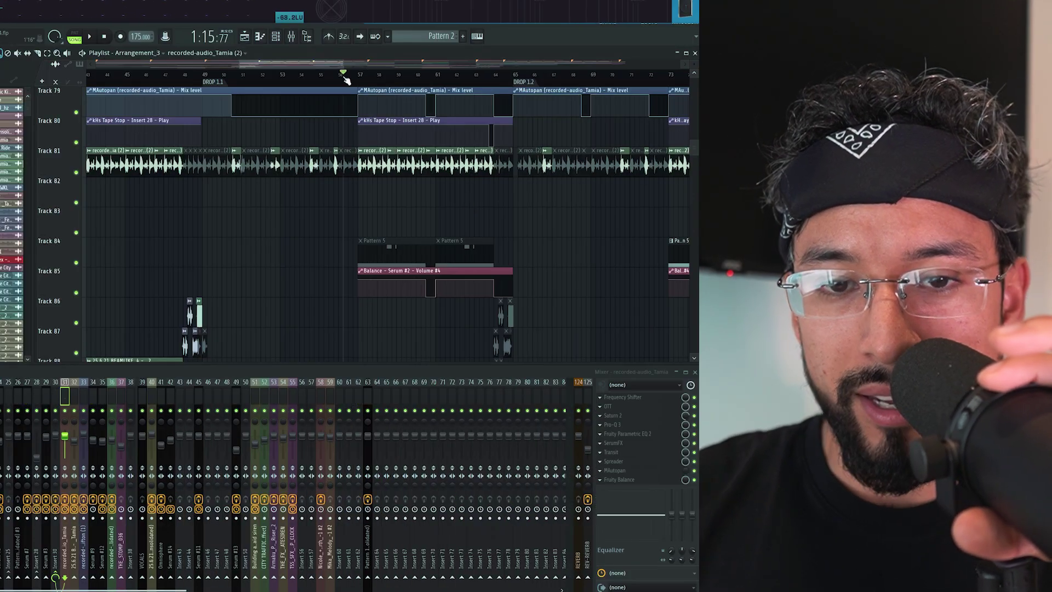
pyautogui.press('space')
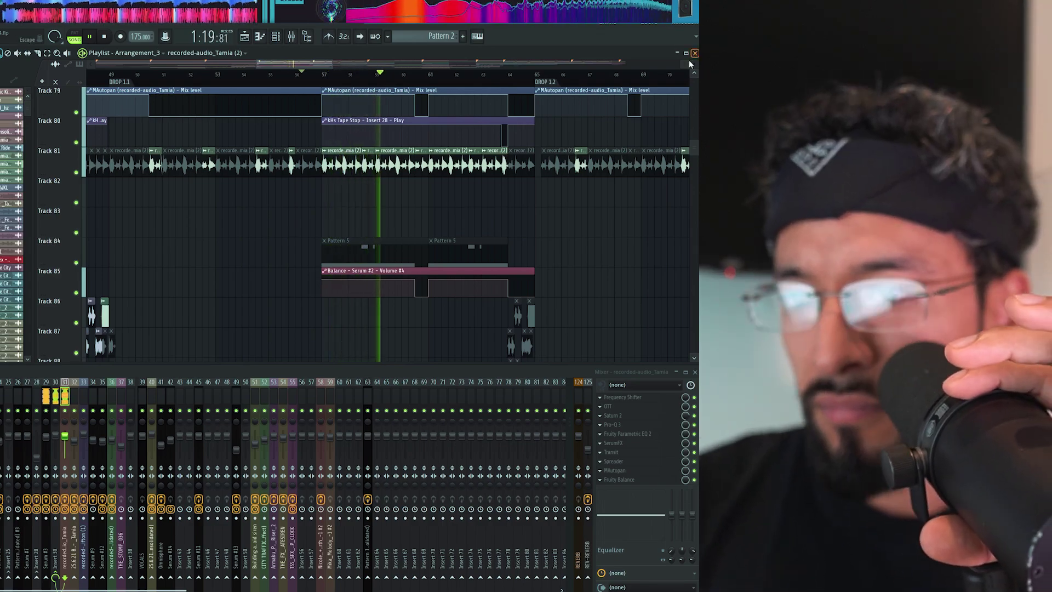
pyautogui.scroll(-3, 510, 151)
pyautogui.scroll(-2, 510, 151)
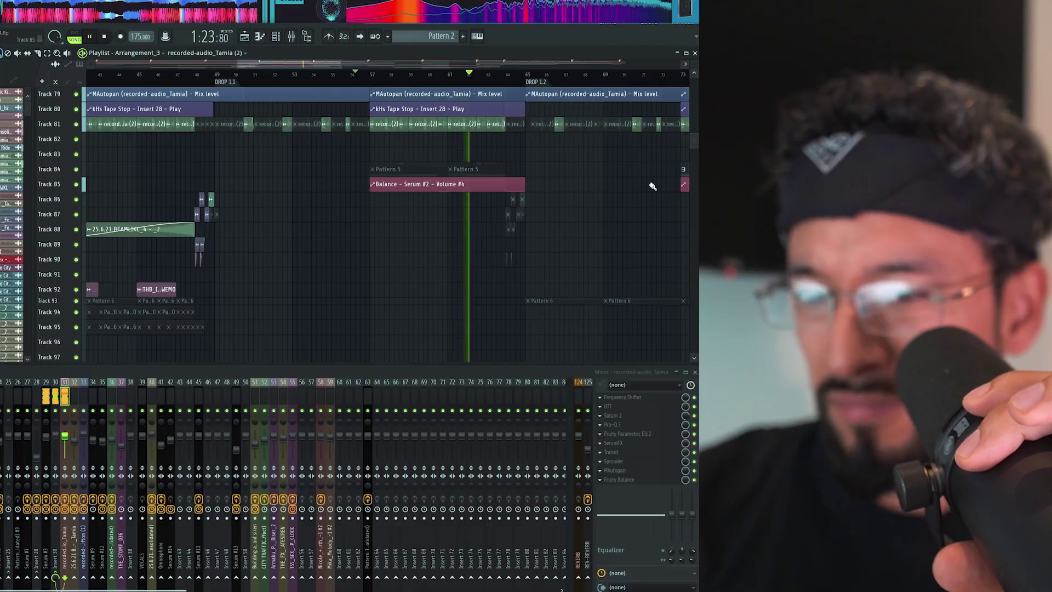
pyautogui.scroll(4, 652, 183)
pyautogui.scroll(-3, 613, 202)
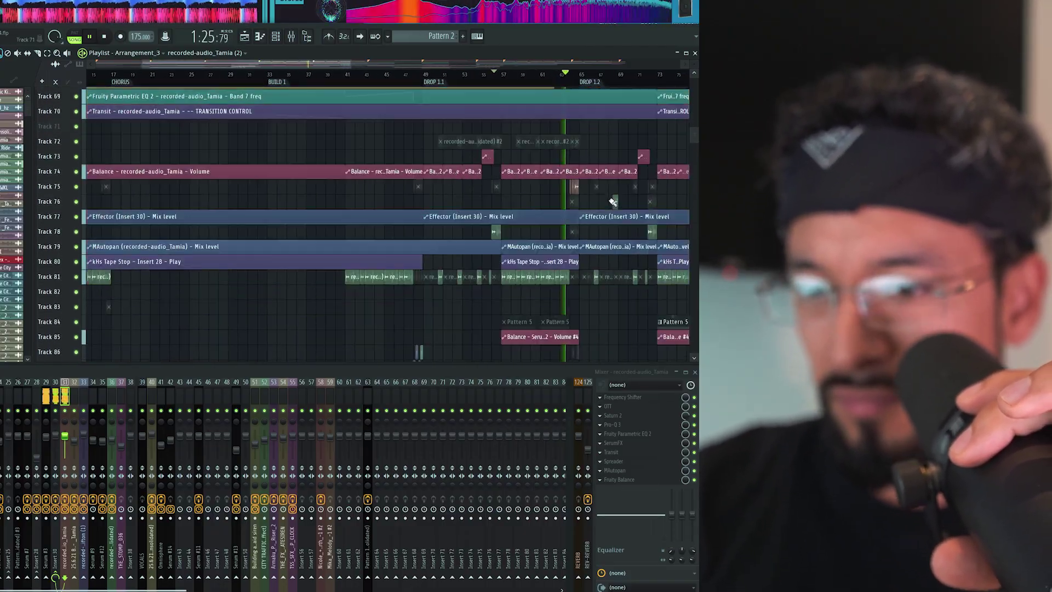
pyautogui.scroll(2, 656, 209)
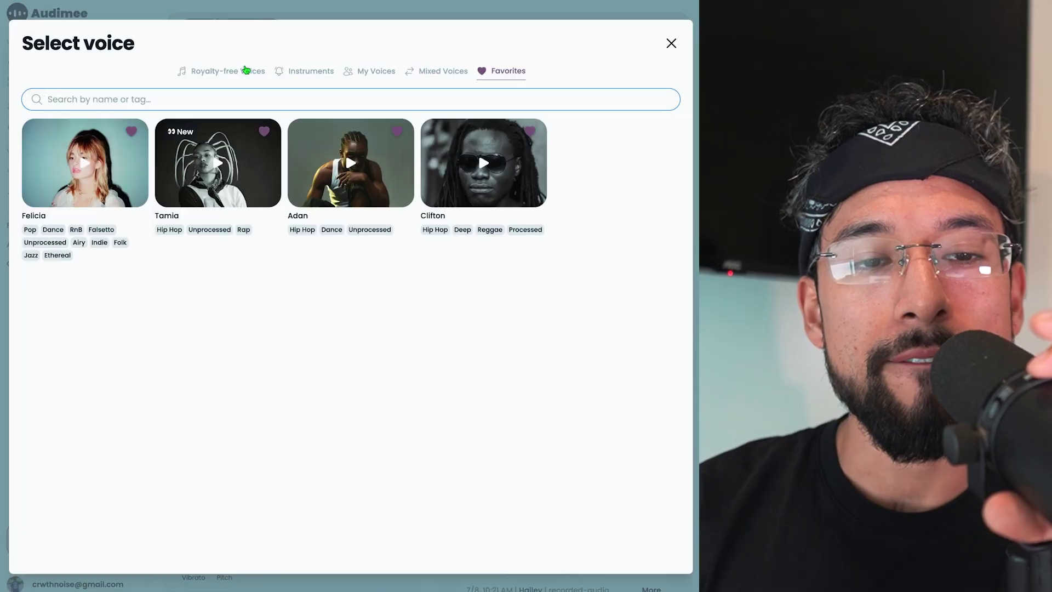
# - Switch to Audimee, show the royalty-free voices, and open the quick-tuning key list for the Clifton voice
pyautogui.click(245, 70)
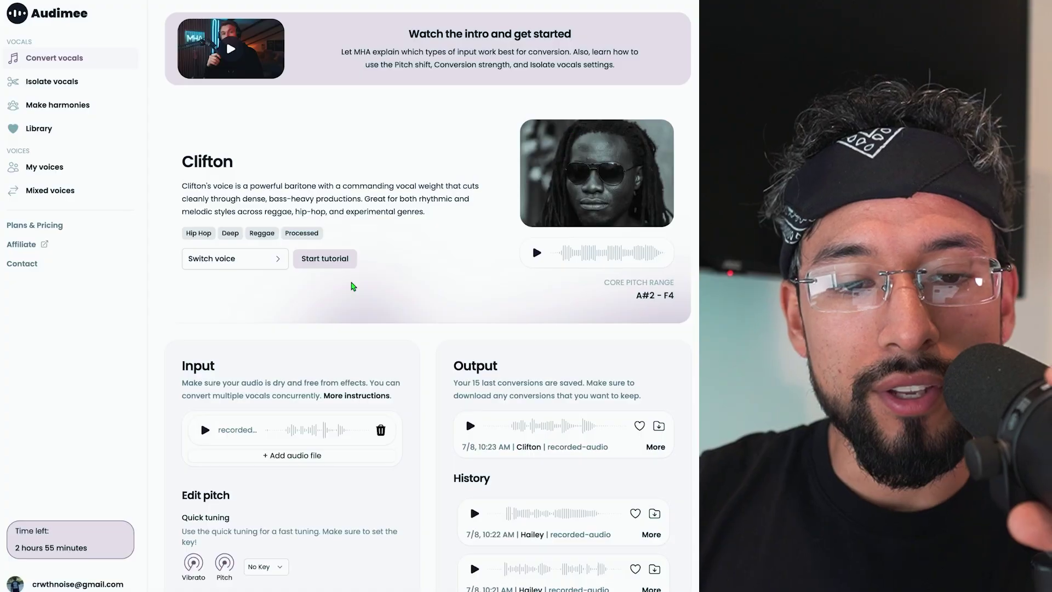
pyautogui.scroll(-5, 354, 286)
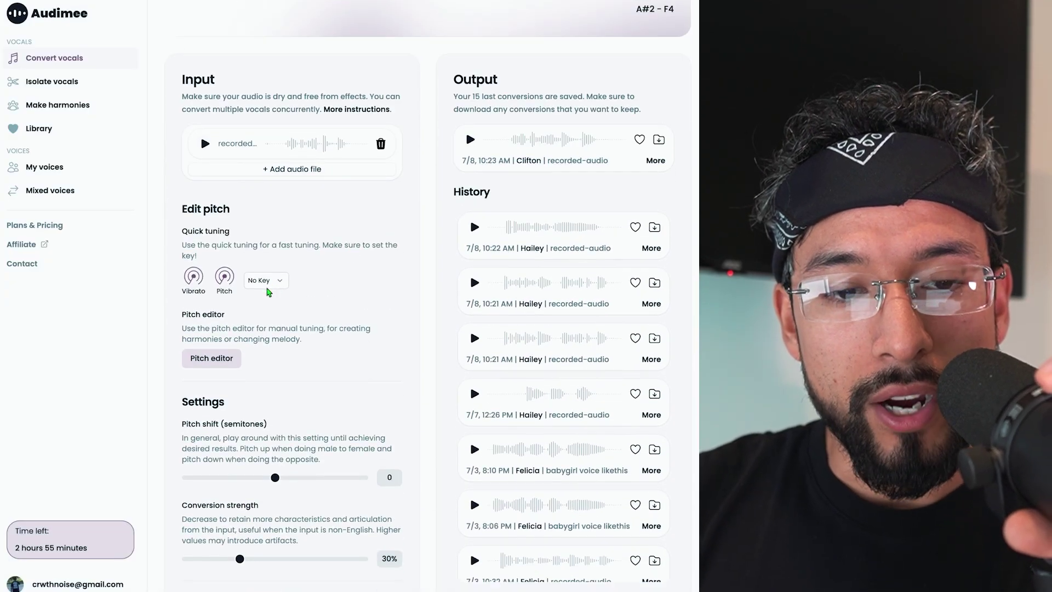
pyautogui.click(274, 281)
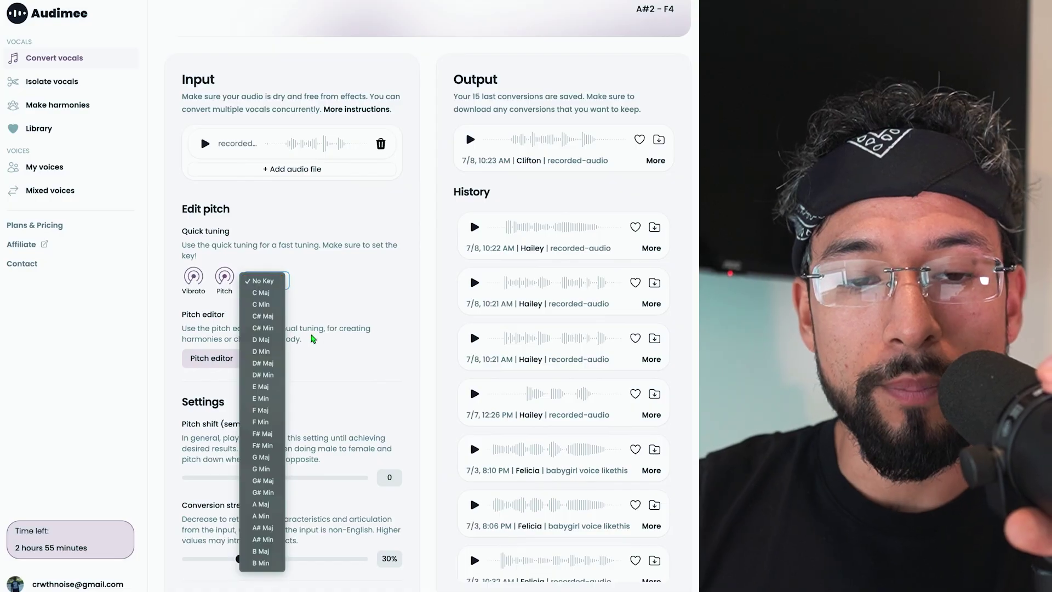
pyautogui.scroll(-1, 313, 339)
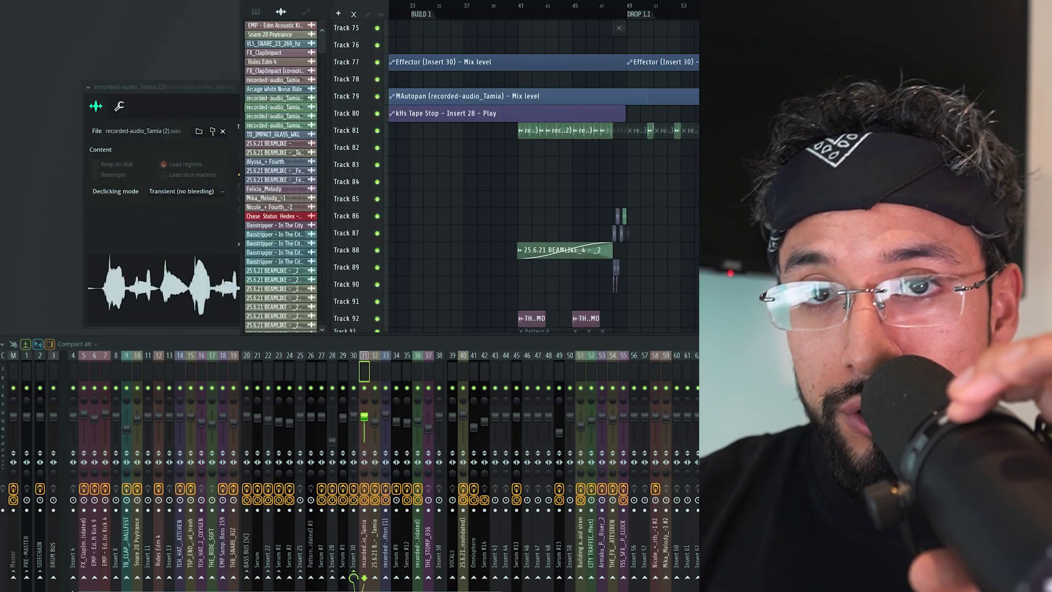
# - In FL Studio, solo the chopped Felicia vocal tracks 166 to 171 and play them back up to Build 1
pyautogui.moveTo(475, 570)
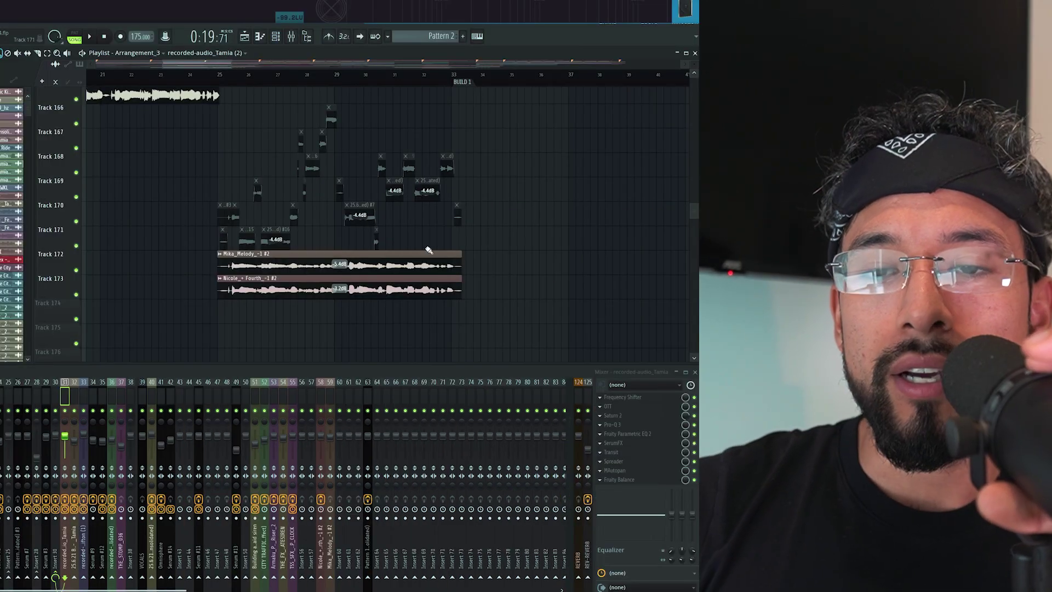
pyautogui.scroll(5, 266, 256)
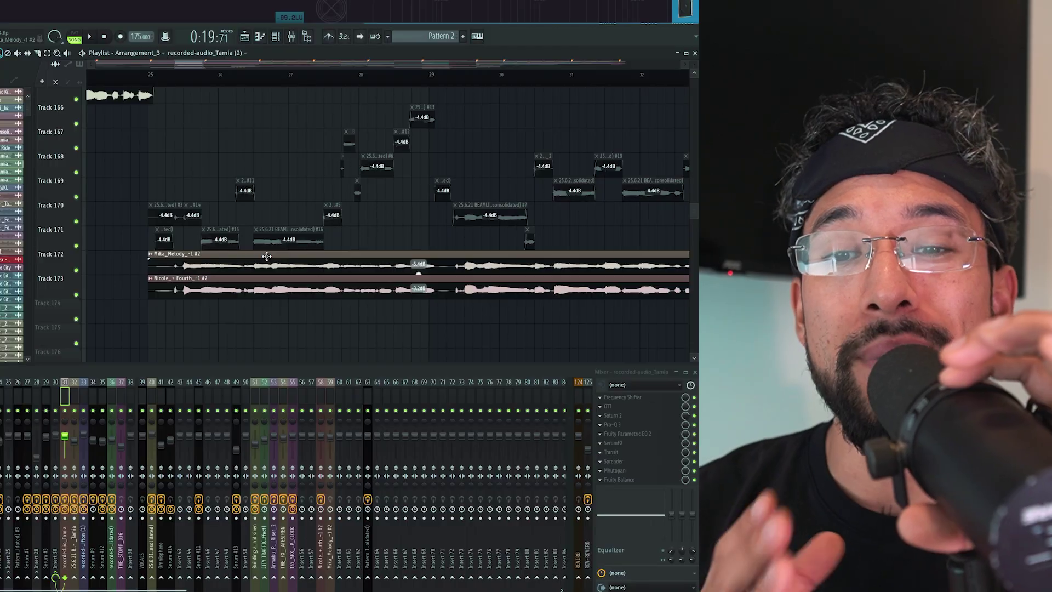
pyautogui.scroll(2, 267, 256)
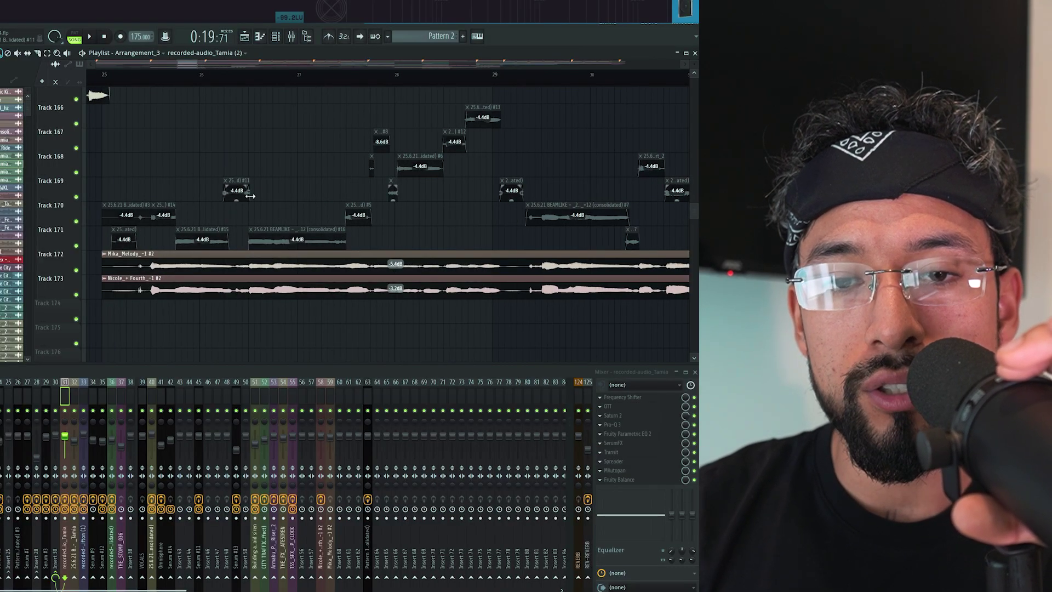
pyautogui.scroll(-1, 285, 203)
pyautogui.rightClick(77, 245)
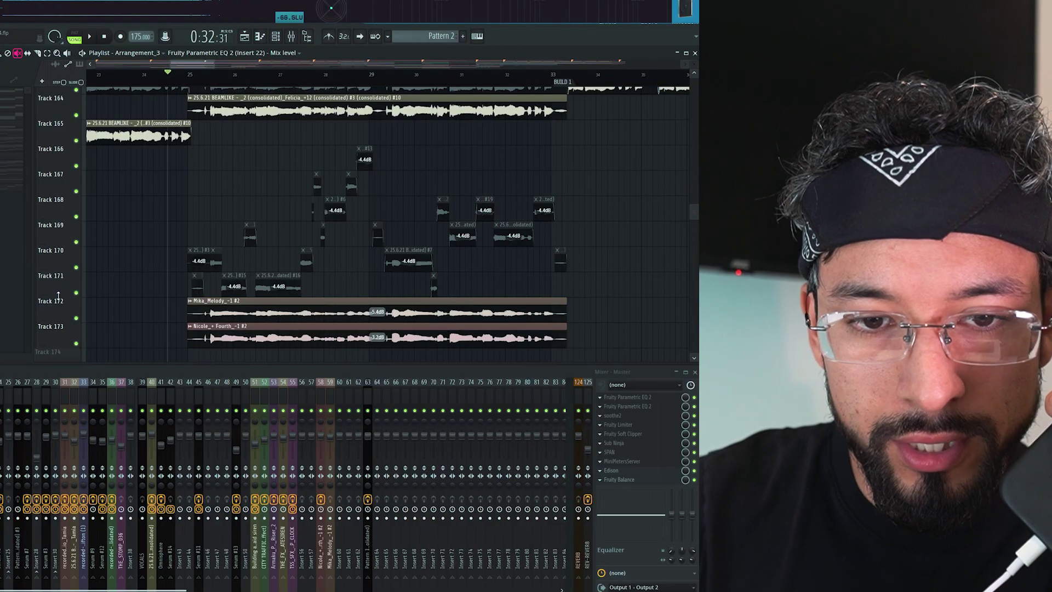
pyautogui.rightClick(76, 294)
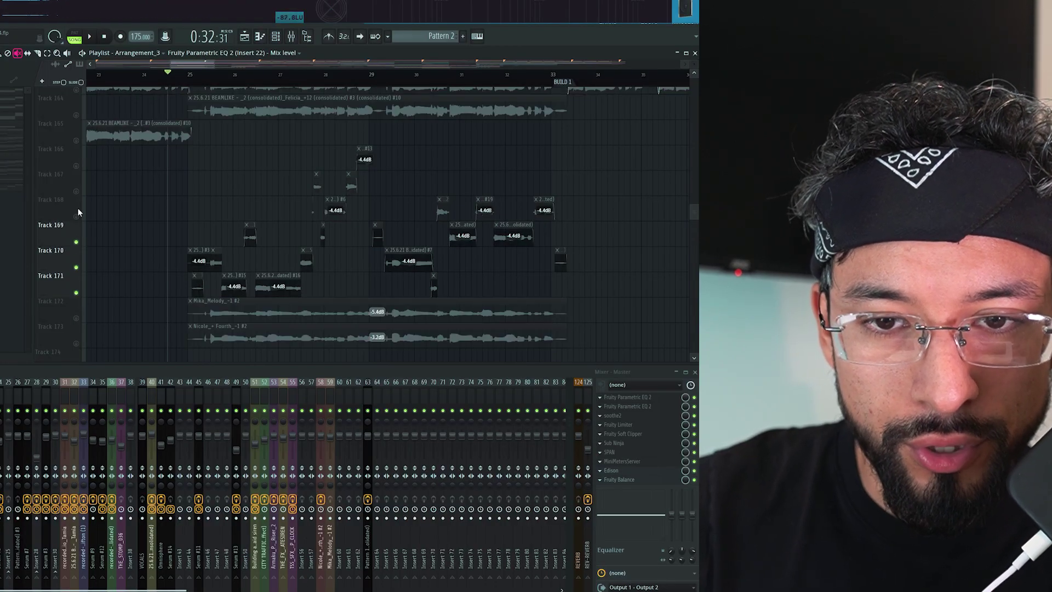
pyautogui.press('space')
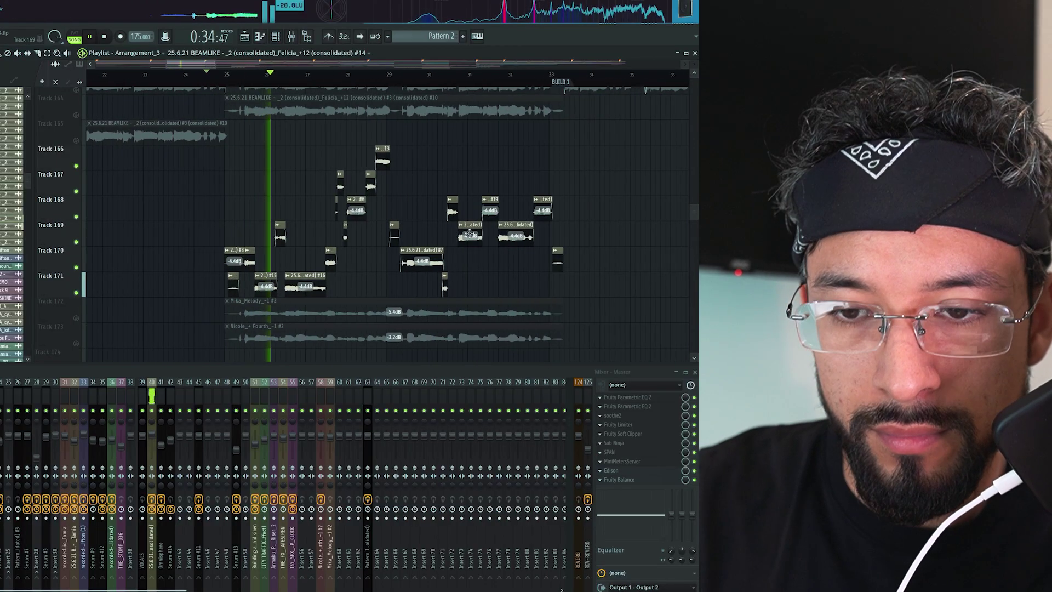
pyautogui.scroll(2, 574, 267)
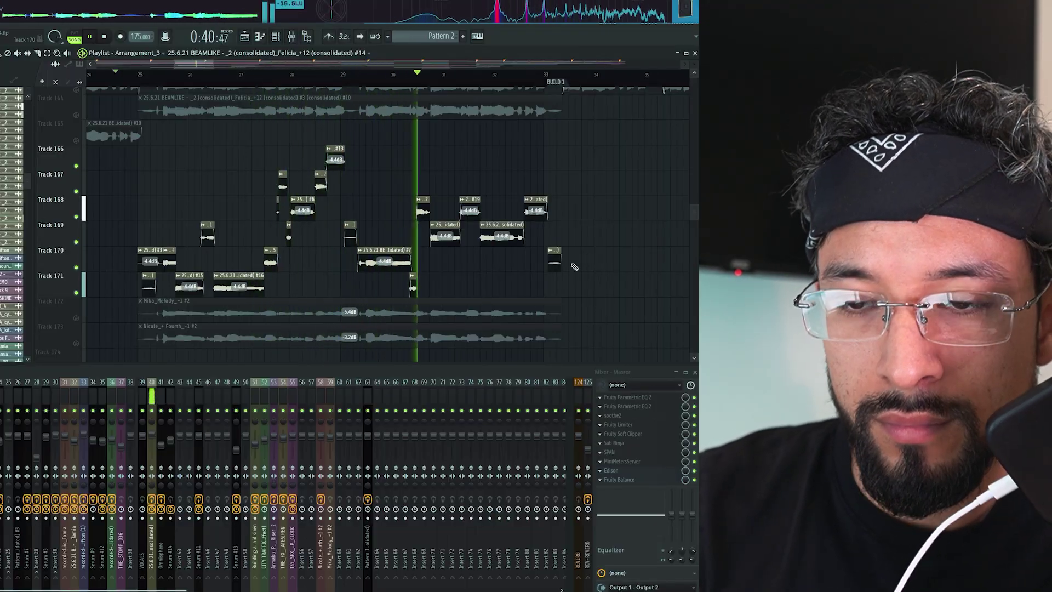
pyautogui.scroll(-3, 574, 266)
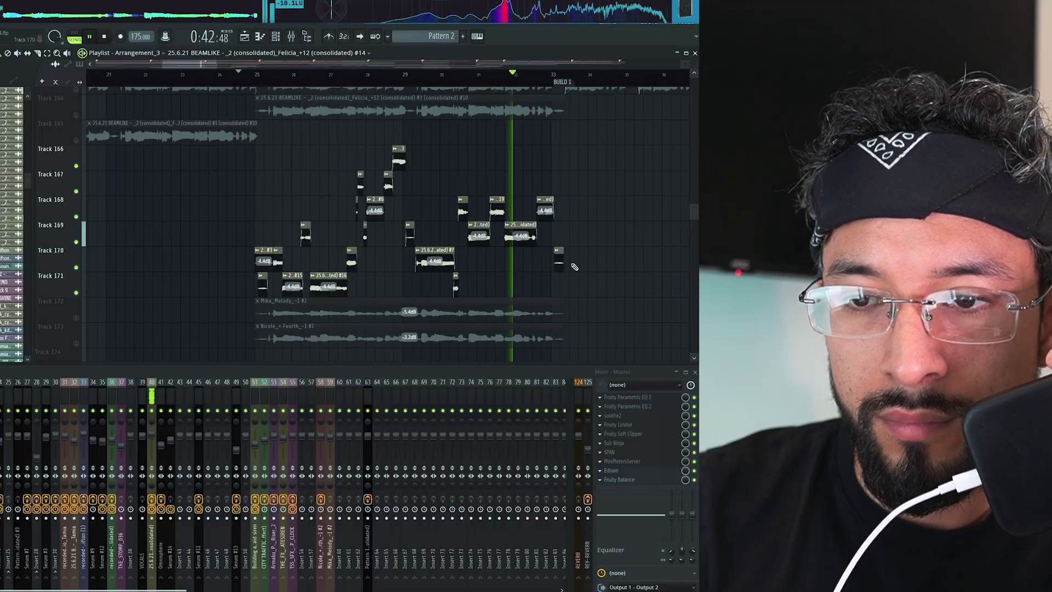
pyautogui.scroll(2, 592, 232)
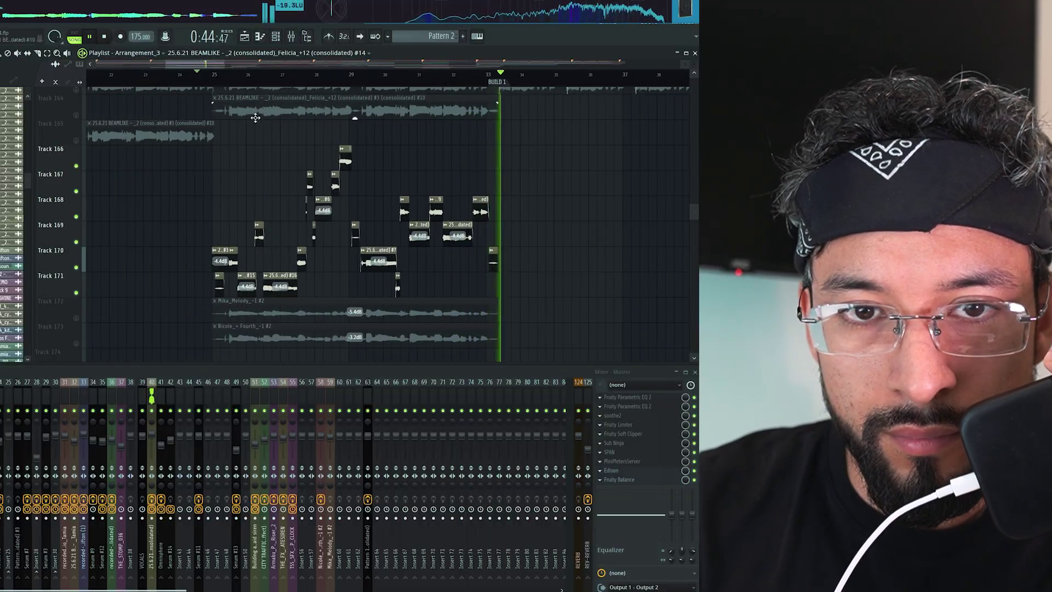
# - Stop playback, unsolo the vocal chop tracks, and play the full arrangement from the Chorus marker
pyautogui.press('space')
pyautogui.keyDown('ctrl'); pyautogui.click(77, 292); pyautogui.keyUp('ctrl')
pyautogui.scroll(-2, 414, 171)
pyautogui.press('space')
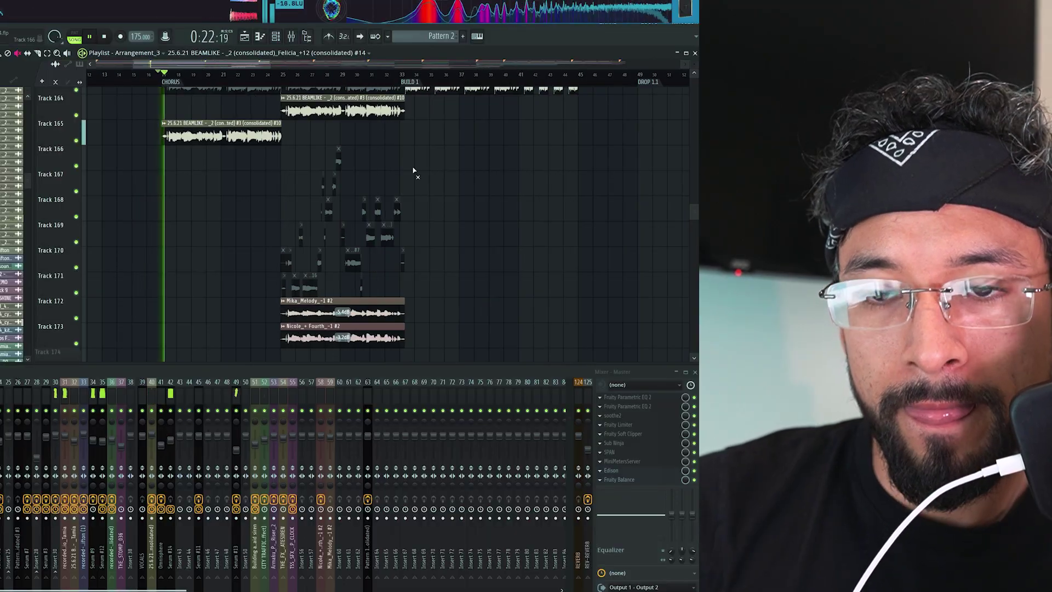
pyautogui.scroll(3, 279, 161)
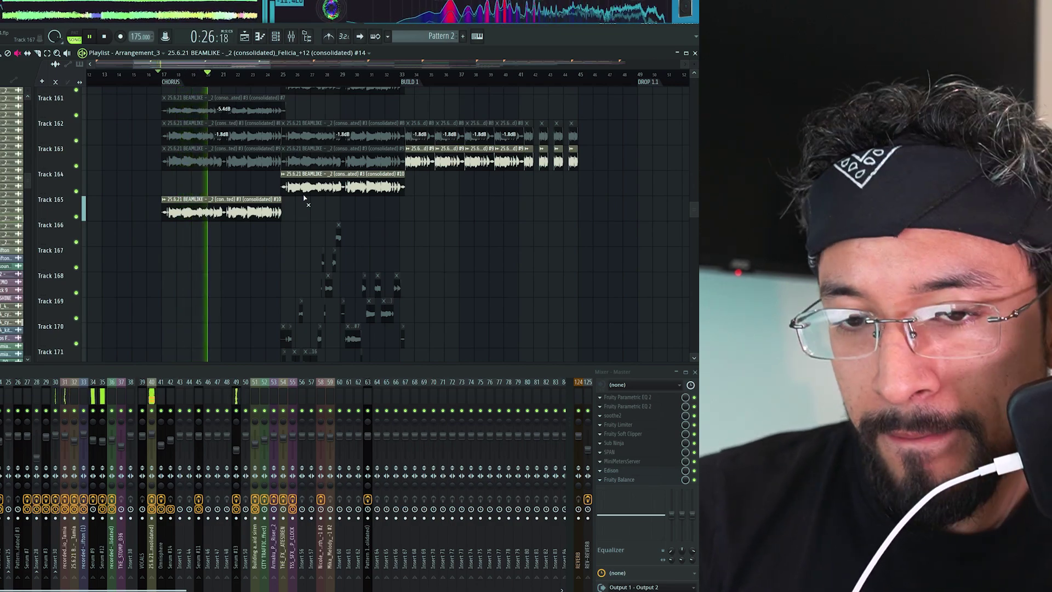
pyautogui.scroll(-3, 351, 236)
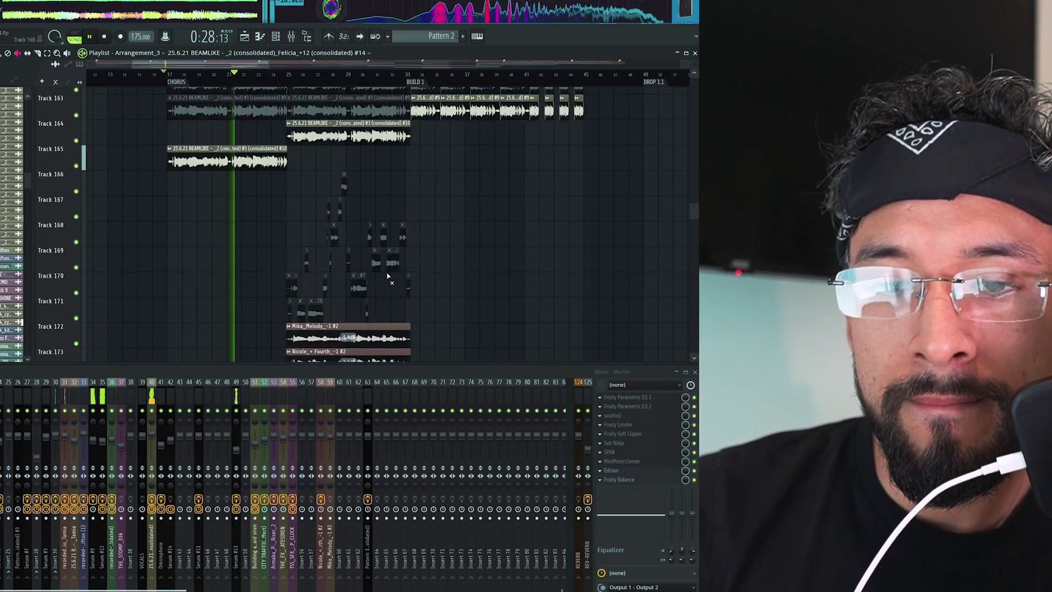
pyautogui.scroll(1, 390, 278)
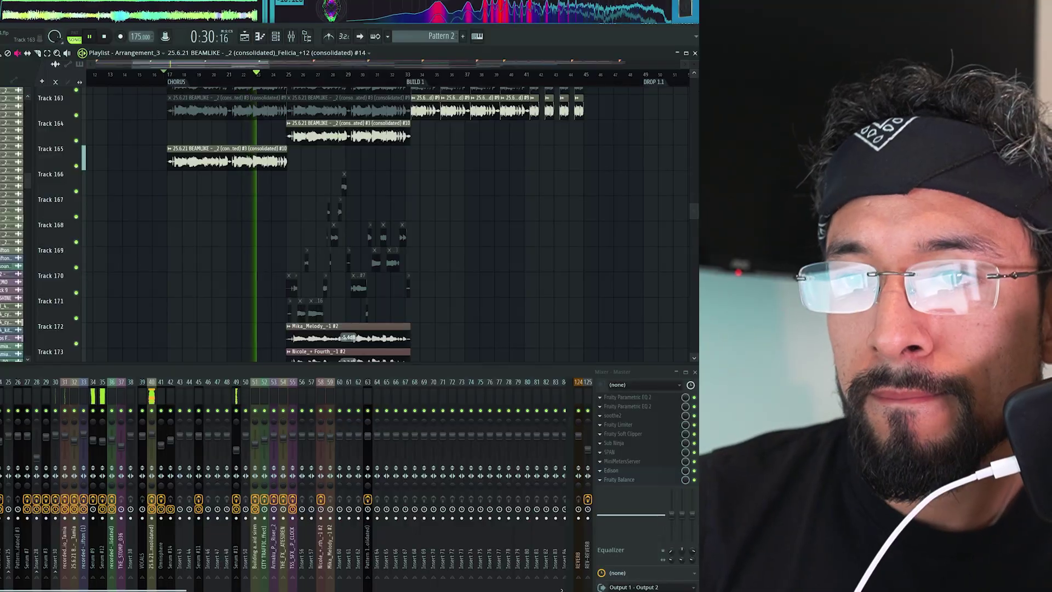
pyautogui.scroll(-1, 384, 225)
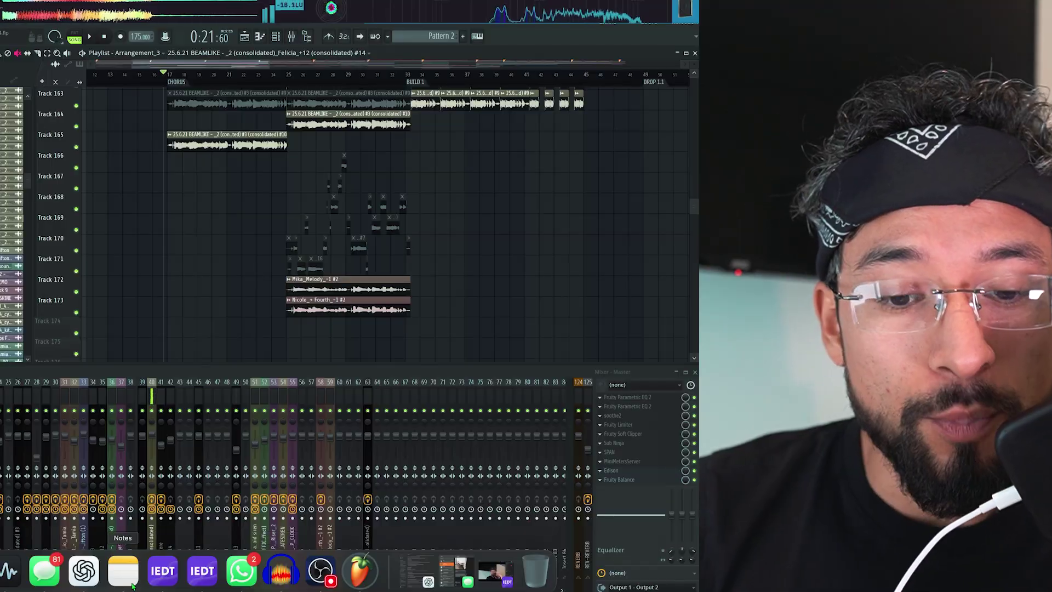
pyautogui.click(122, 572)
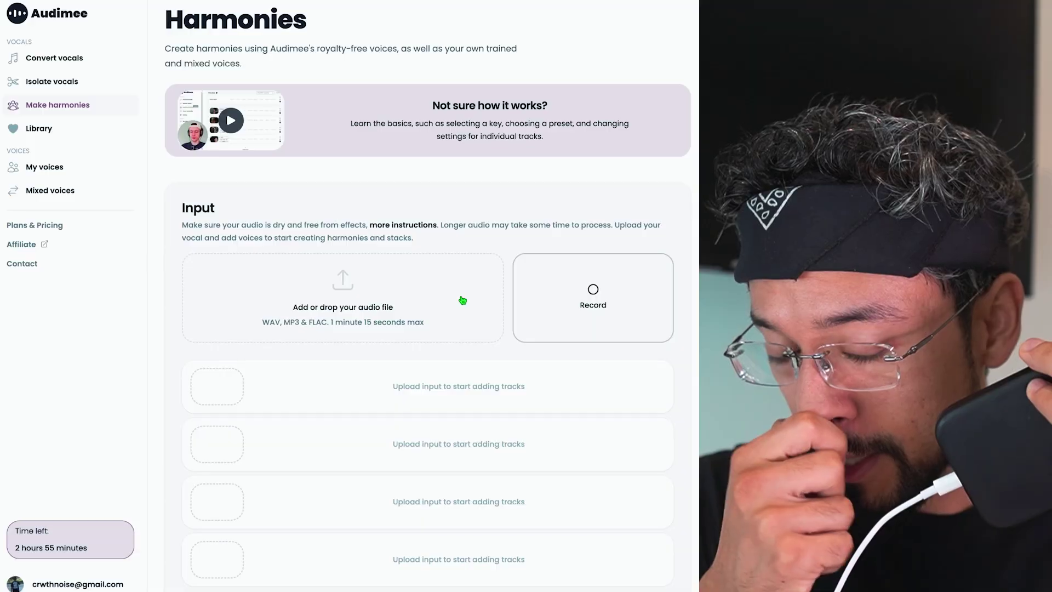
# - Load the consolidated Felicia +12 vocal sample from FL Studio as the input vocal on Audimee's Harmonies page
pyautogui.scroll(-1, 463, 300)
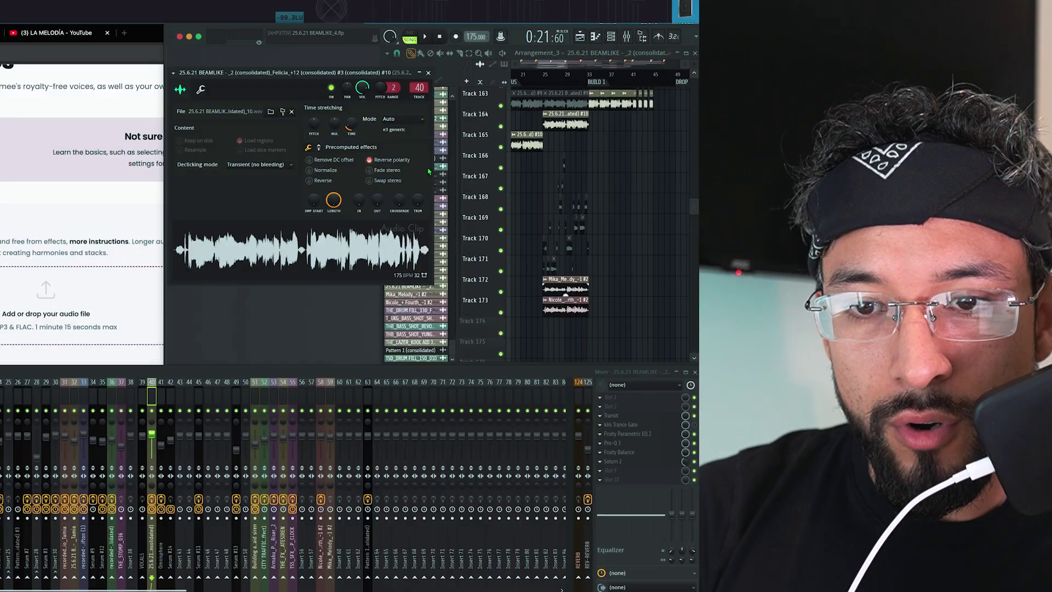
pyautogui.moveTo(307, 250)
pyautogui.mouseDown()
pyautogui.moveTo(55, 274)
pyautogui.moveTo(18, 293)
pyautogui.mouseUp()
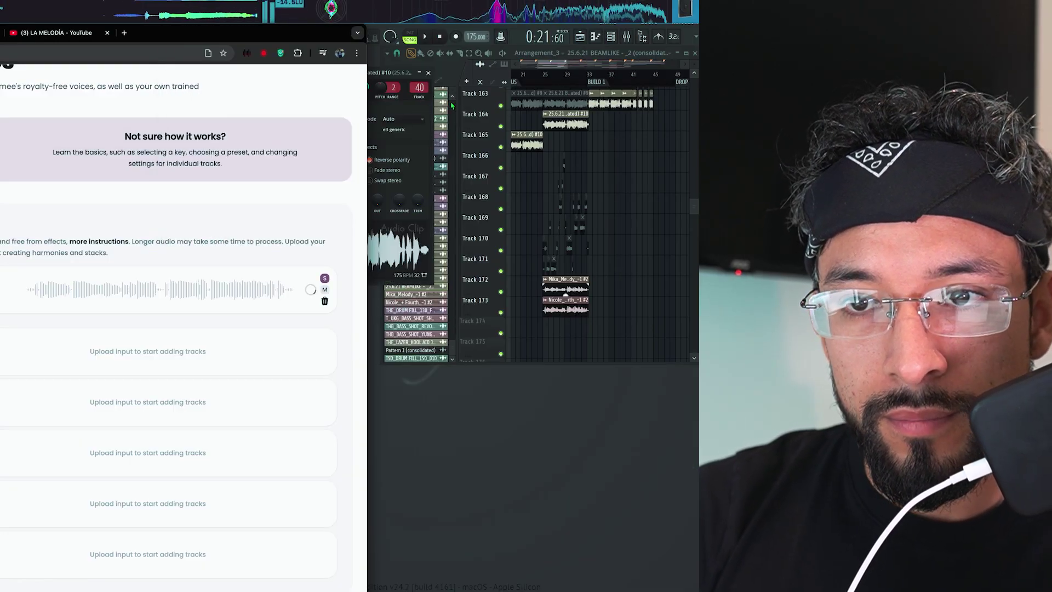
pyautogui.click(445, 40)
pyautogui.click(99, 183)
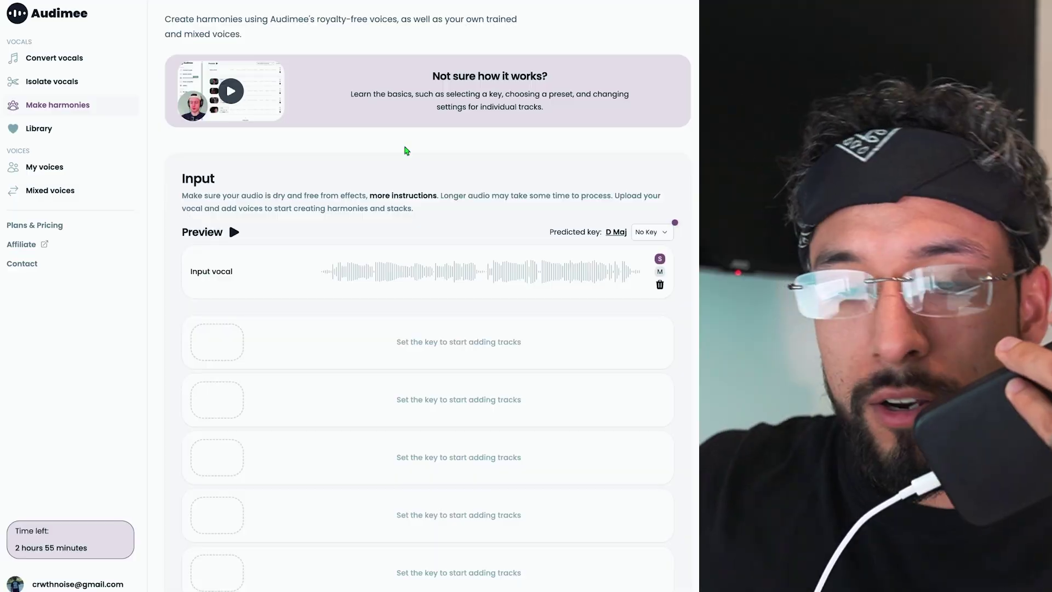
# - Set the harmony key to G Min and add a first voice singing the Melody at octave -1
pyautogui.click(646, 230)
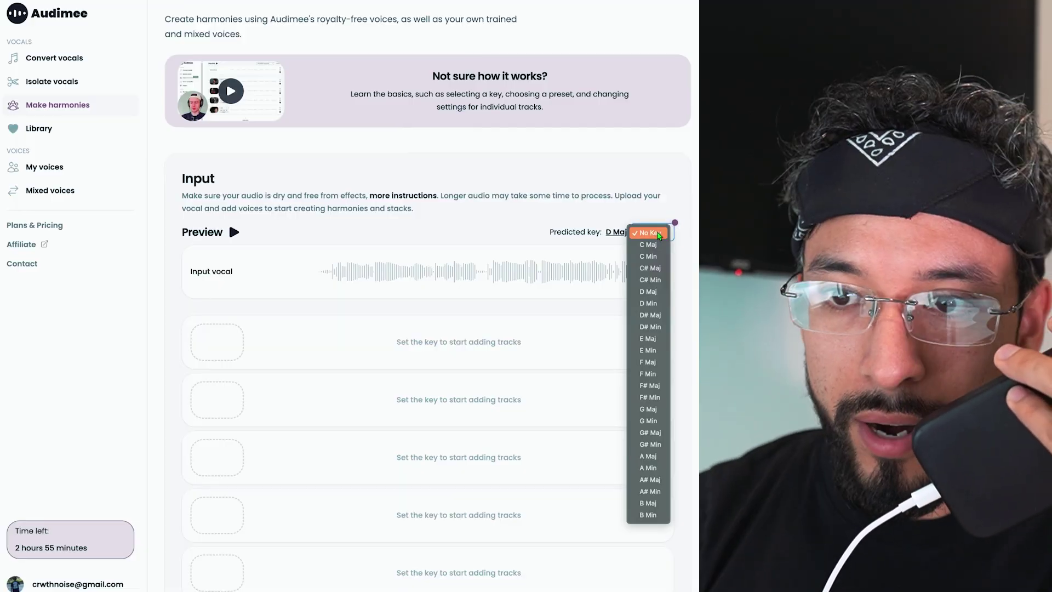
pyautogui.click(660, 233)
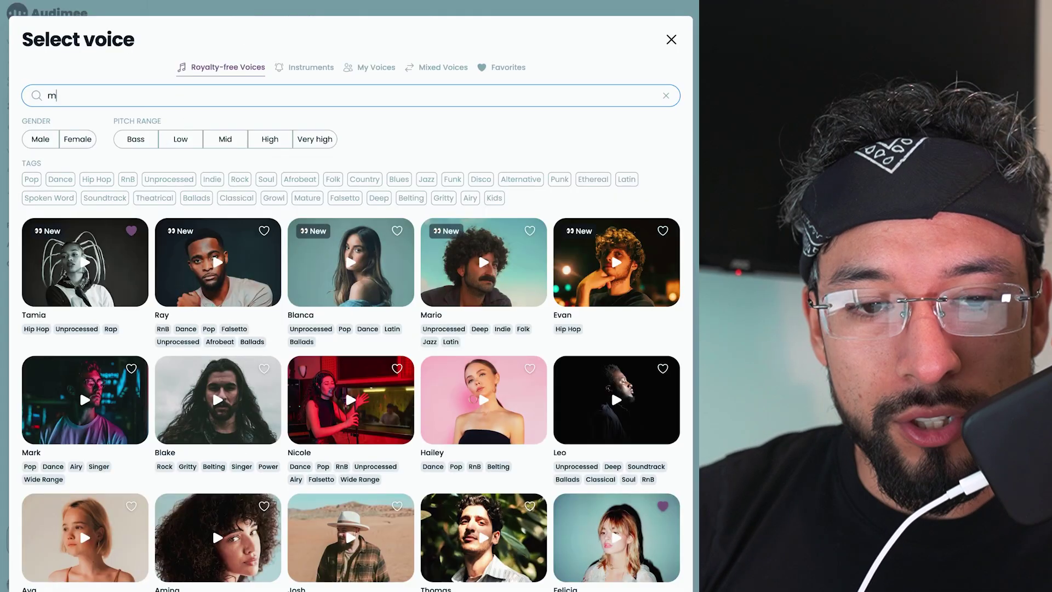
pyautogui.write('e')
pyautogui.click(109, 301)
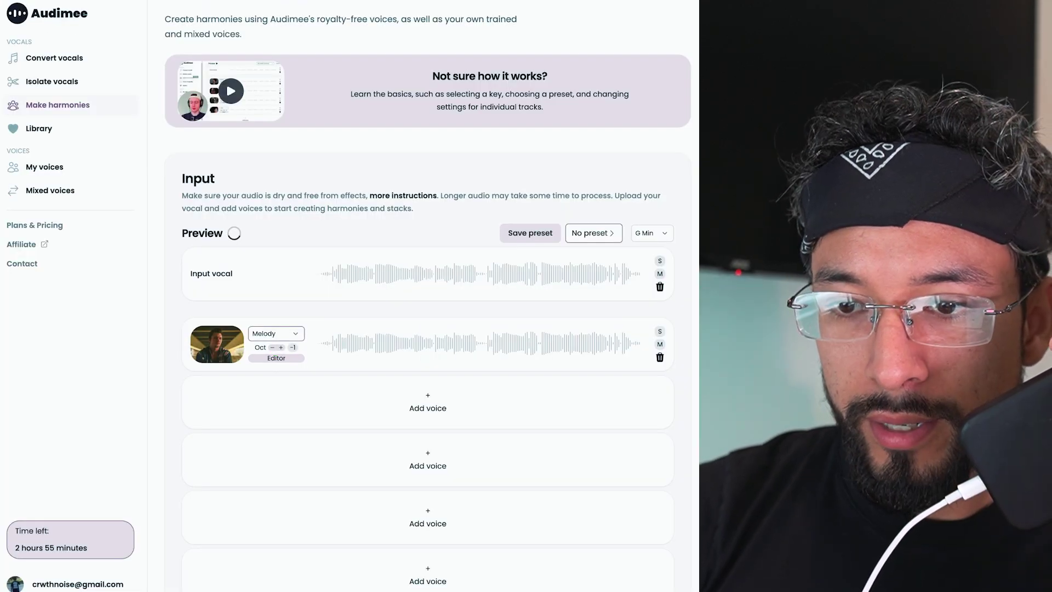
# - Set the second voice, Nicole, to the + Fourth interval and preview the harmony stack
pyautogui.click(282, 395)
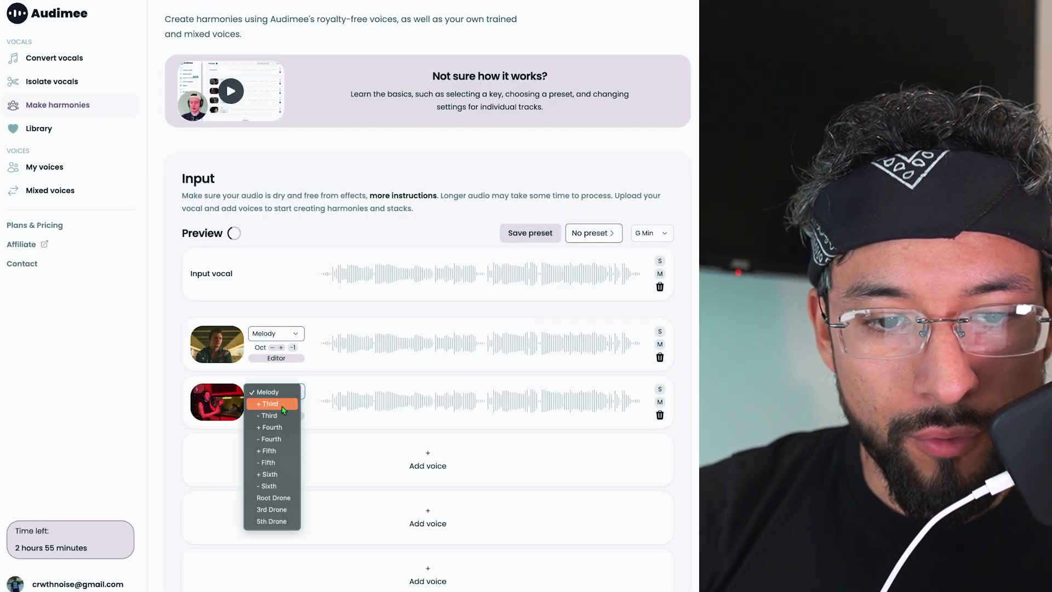
pyautogui.click(274, 427)
pyautogui.scroll(-1, 233, 182)
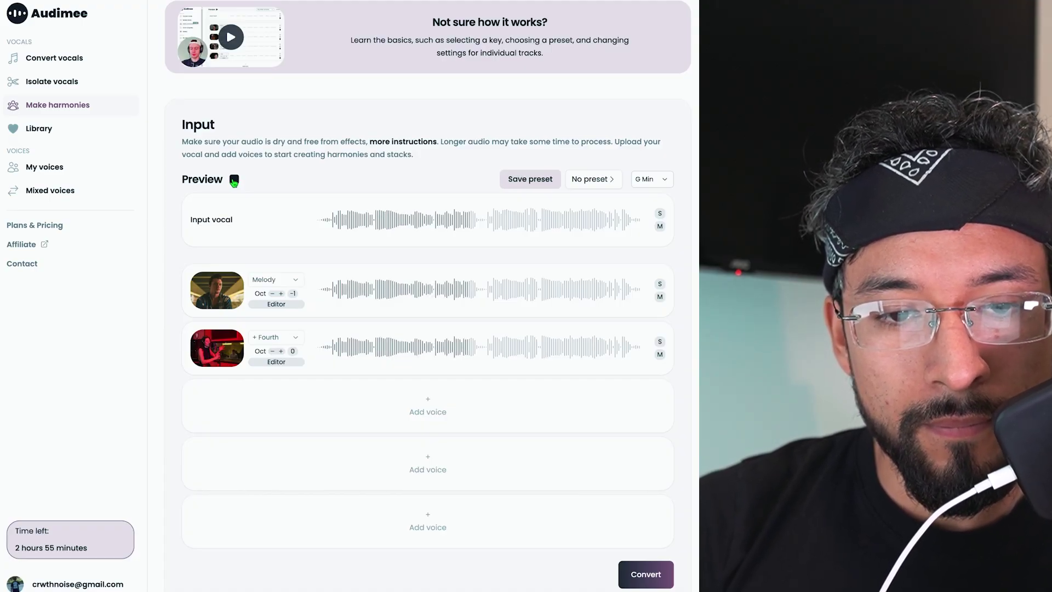
# - Lower the second voice to octave -1 and preview the harmony stack again
pyautogui.click(234, 180)
pyautogui.click(234, 179)
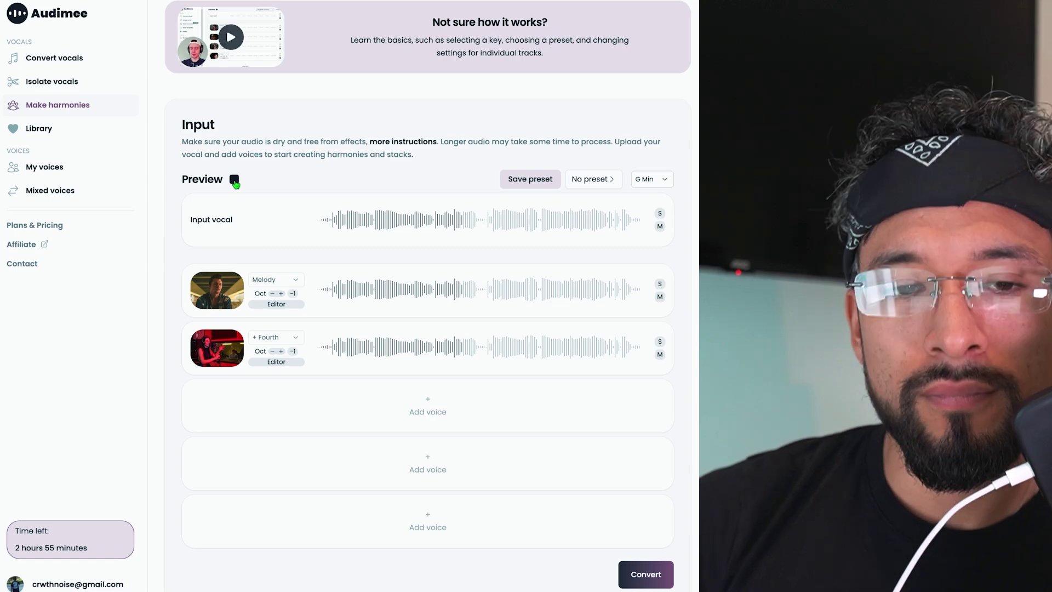
pyautogui.click(234, 180)
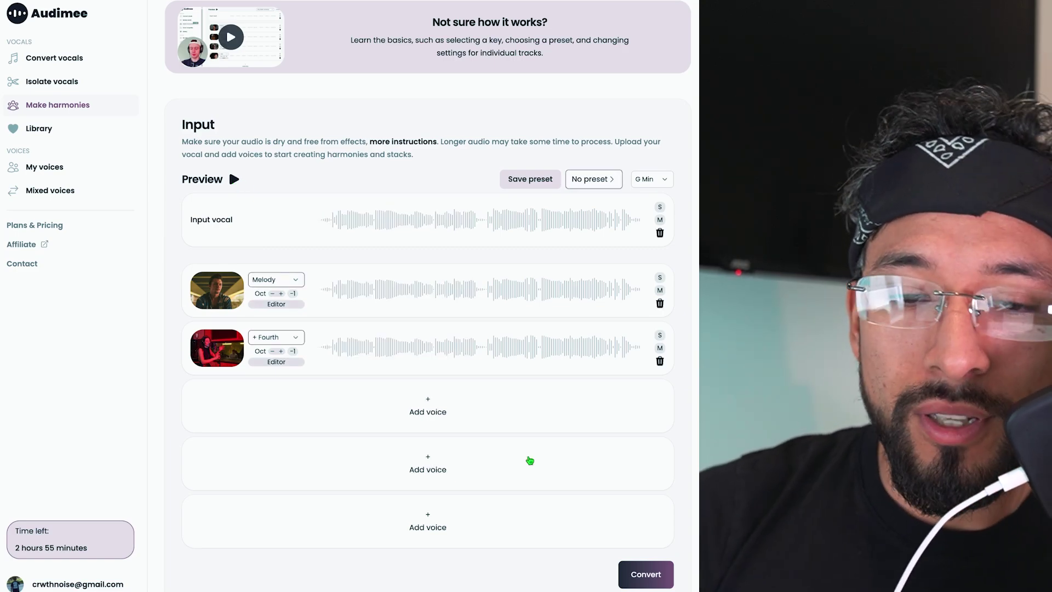
# - Browse the popular harmony presets available for the voice stack
pyautogui.click(588, 179)
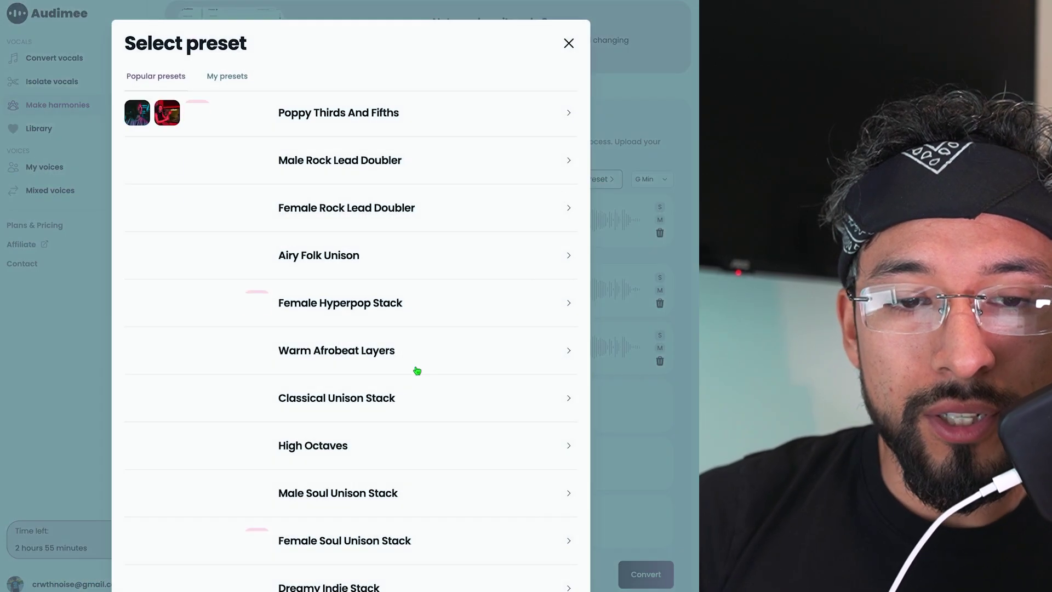
pyautogui.scroll(-10, 399, 397)
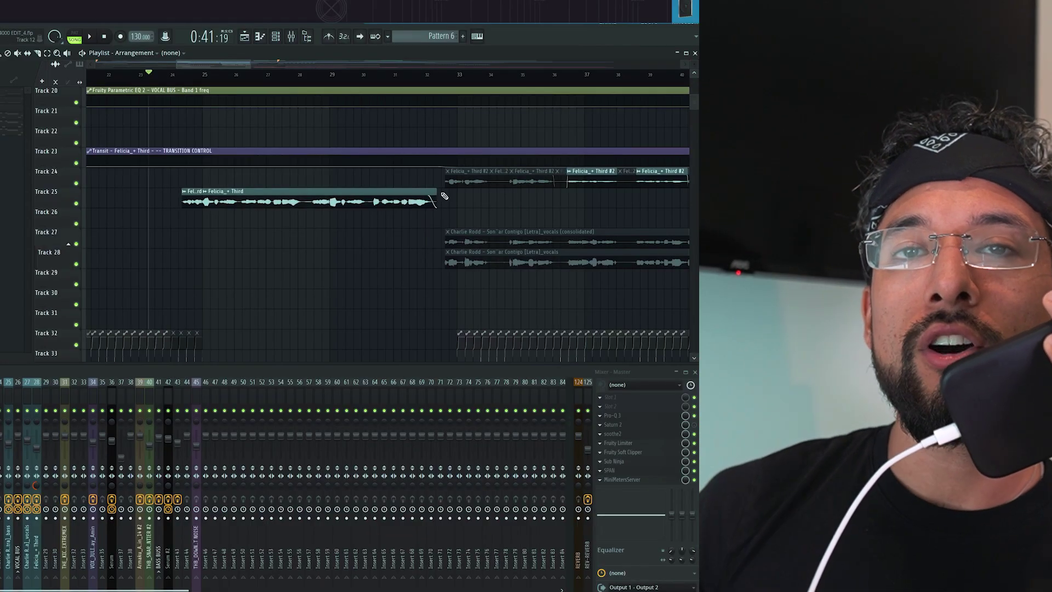
# - In FL Studio, play the section from bar 24 with the Felicia_+ Third harmony on Track 25 muted, and unmute it to compare
pyautogui.scroll(1, 480, 221)
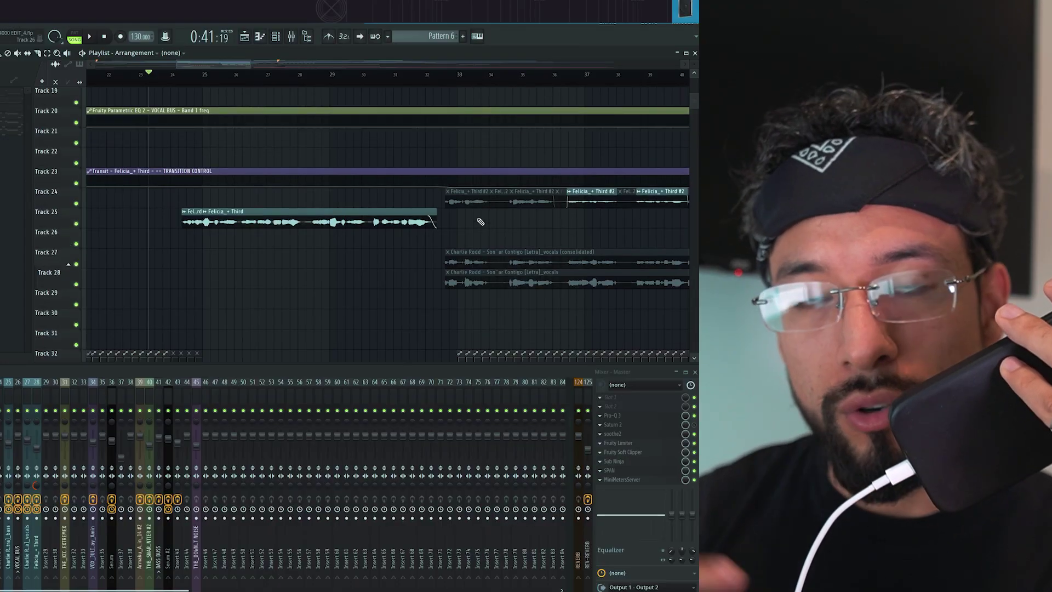
pyautogui.scroll(2, 216, 195)
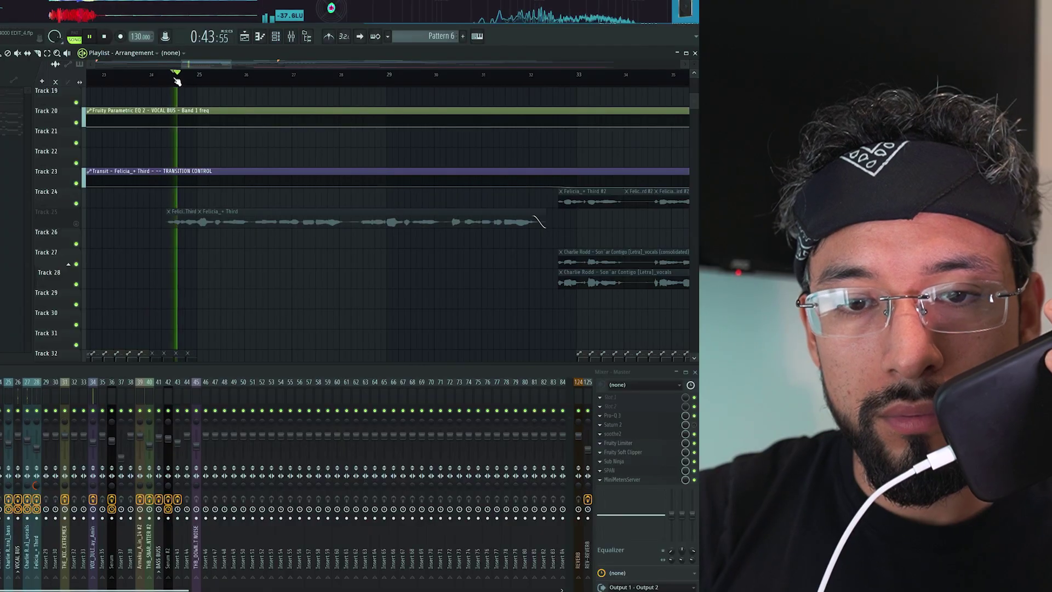
pyautogui.scroll(4, 235, 208)
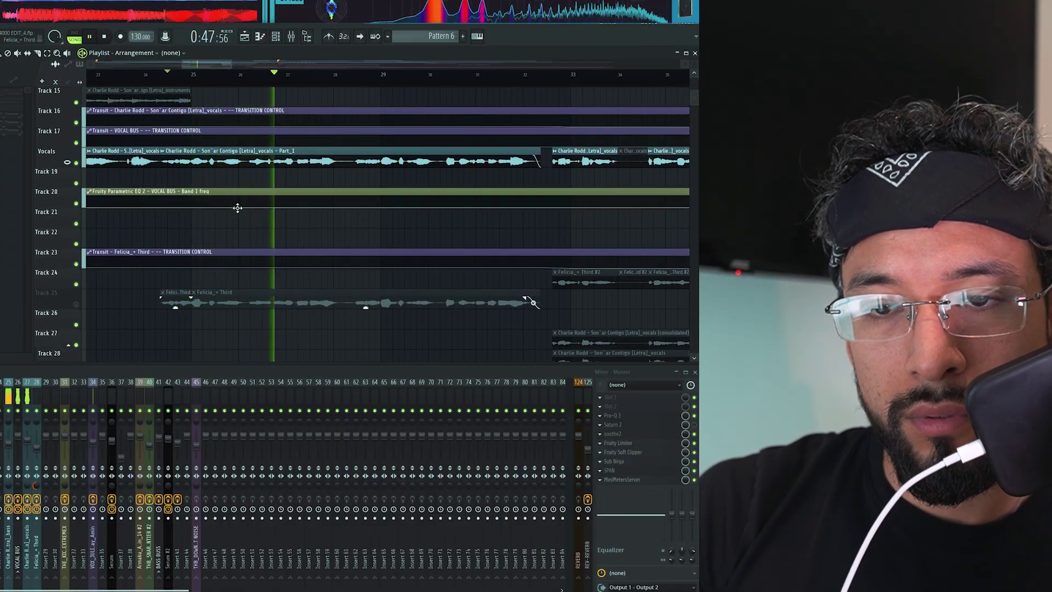
pyautogui.scroll(-1, 237, 207)
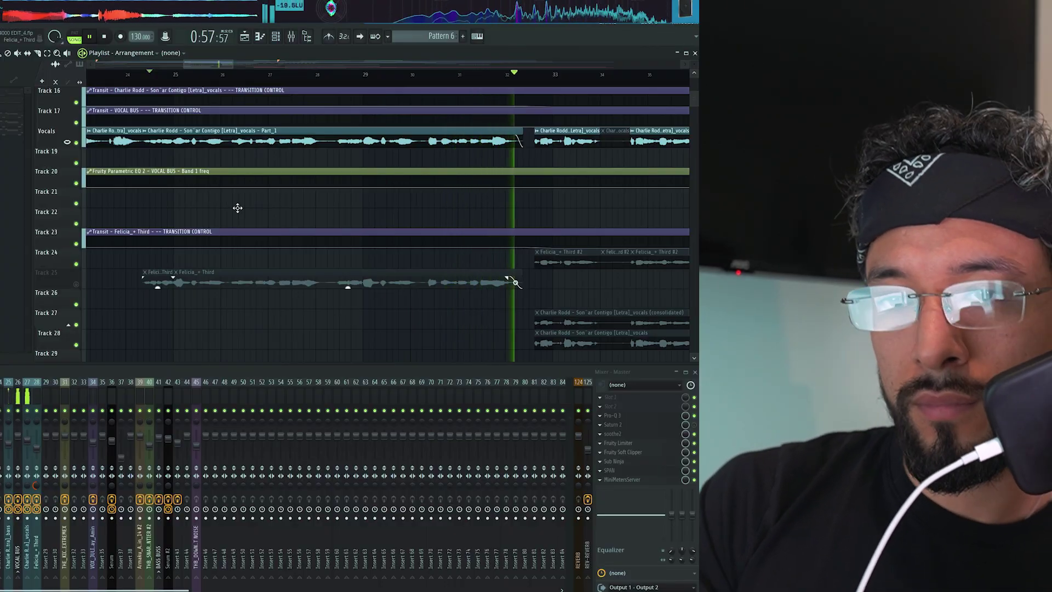
pyautogui.click(77, 284)
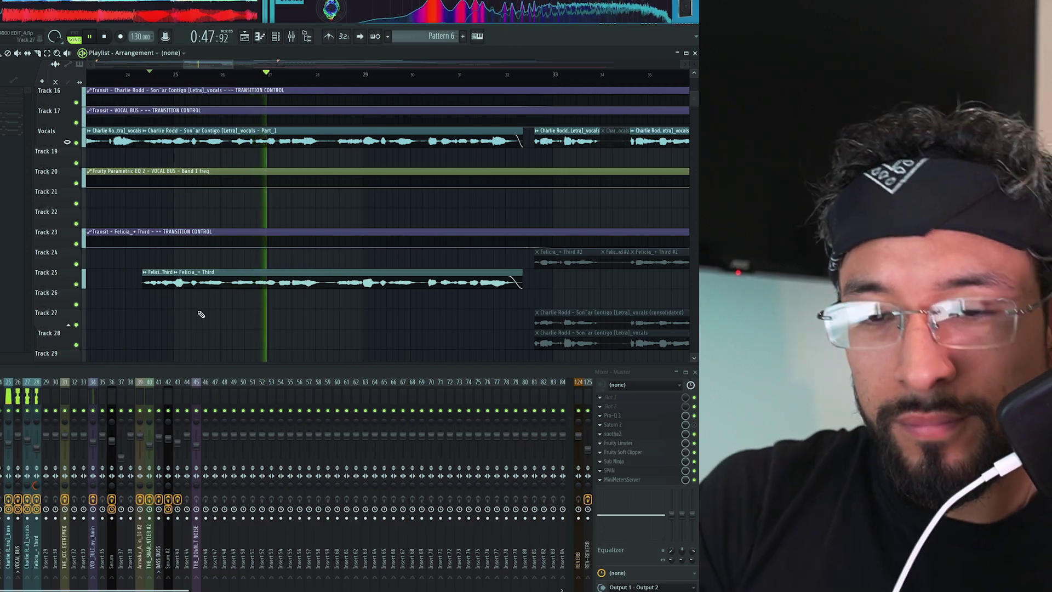
# - Review the lead vocal and harmony clips across the arrangement, through to the section after the PRE DROP marker
pyautogui.scroll(-2, 200, 311)
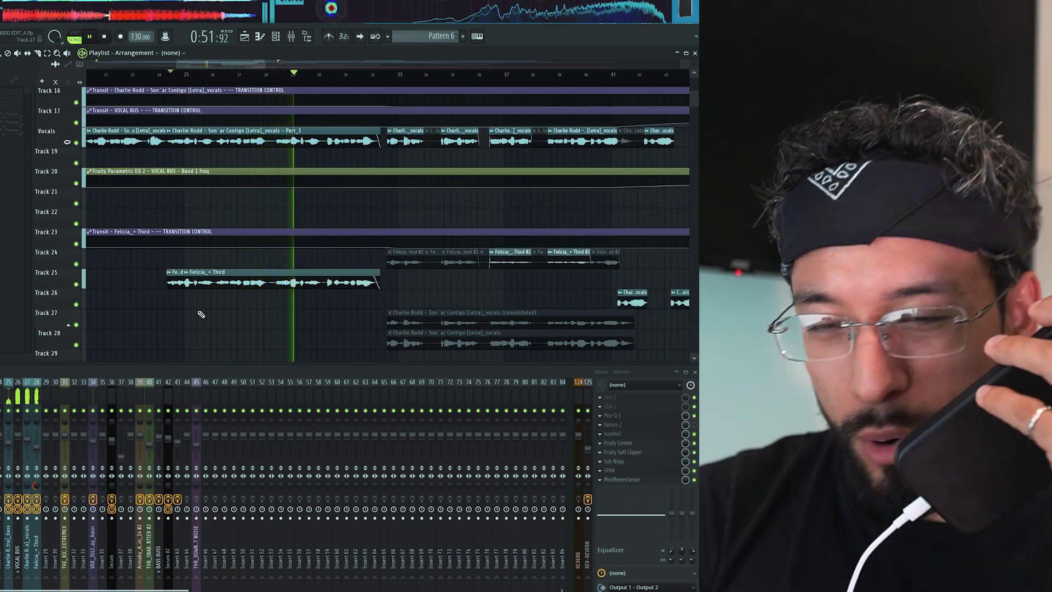
pyautogui.scroll(-5, 201, 314)
pyautogui.scroll(3, 287, 298)
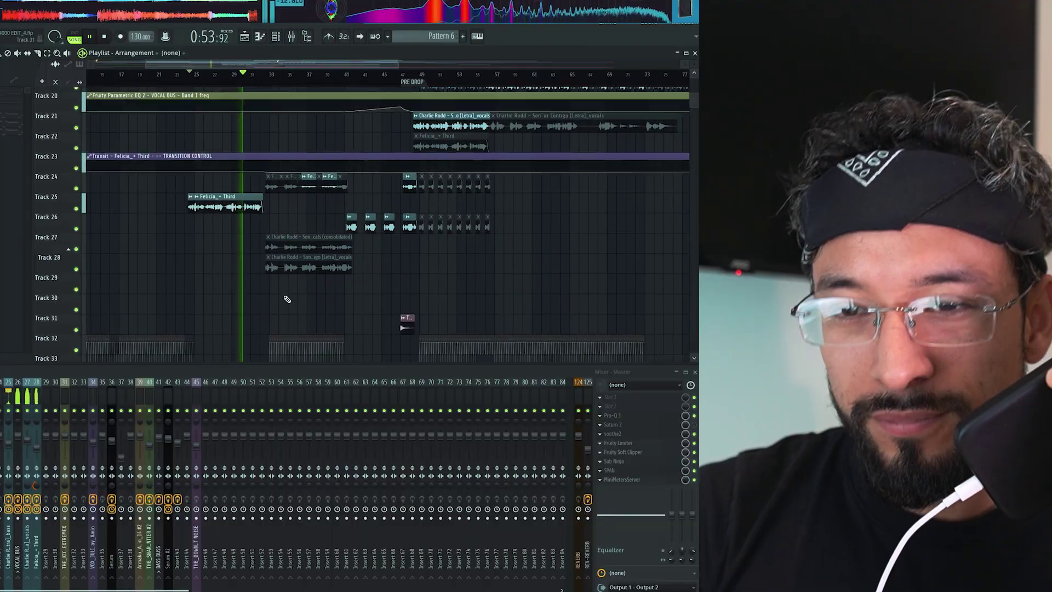
pyautogui.scroll(-2, 287, 299)
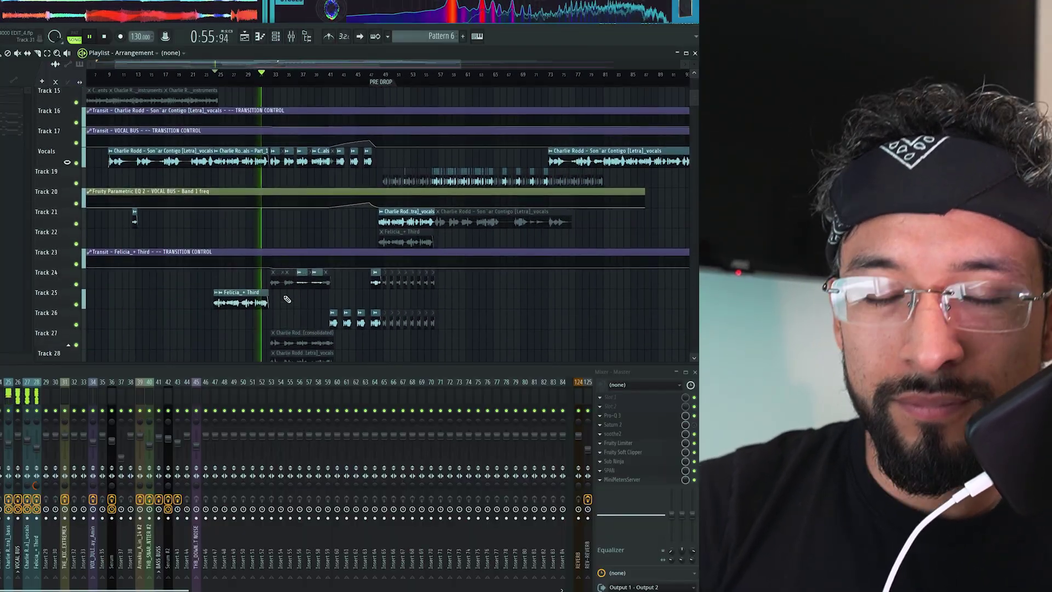
pyautogui.scroll(-1, 286, 299)
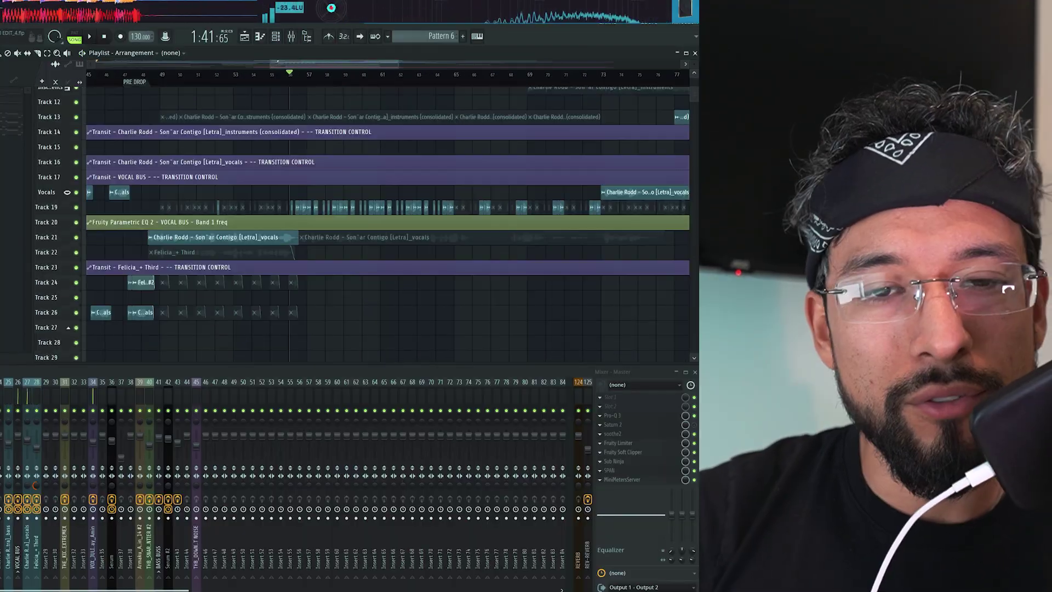